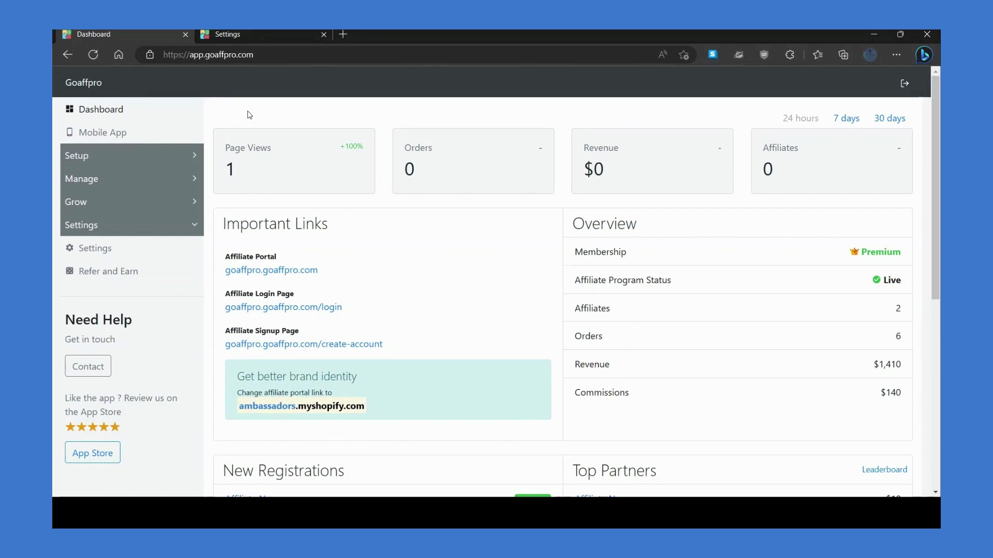
Enable PayPal and Bank Transfer (SWIFT/ACH) as payout methods in the Payments settings.
{"action": "left_click", "coordinate": [88, 253]}
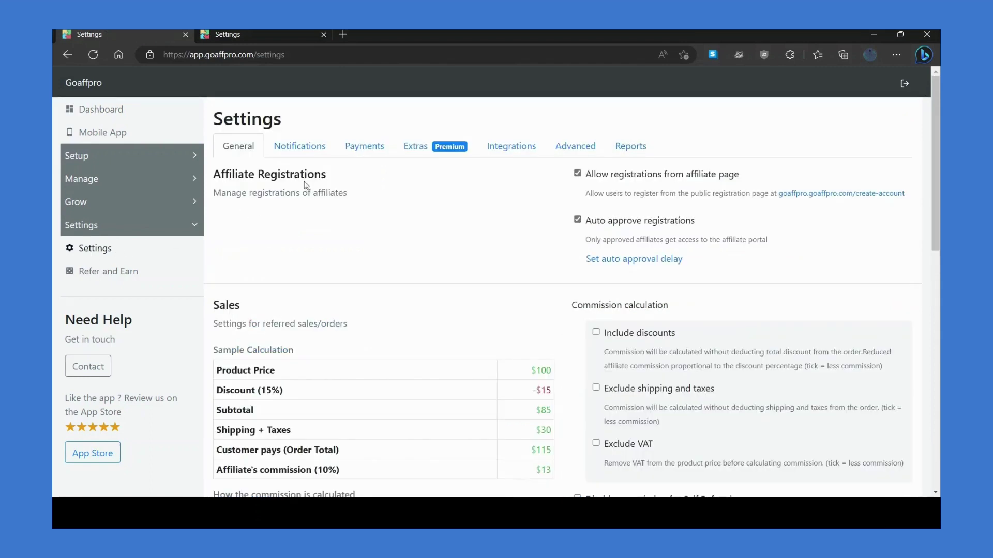
{"action": "left_click", "coordinate": [373, 153]}
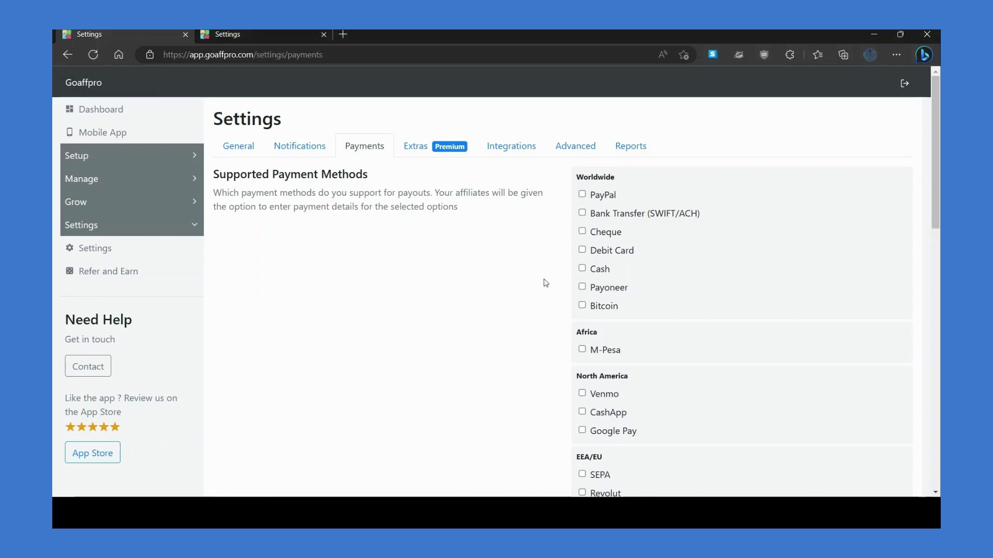
{"action": "left_click", "coordinate": [582, 195]}
{"action": "left_click", "coordinate": [581, 213]}
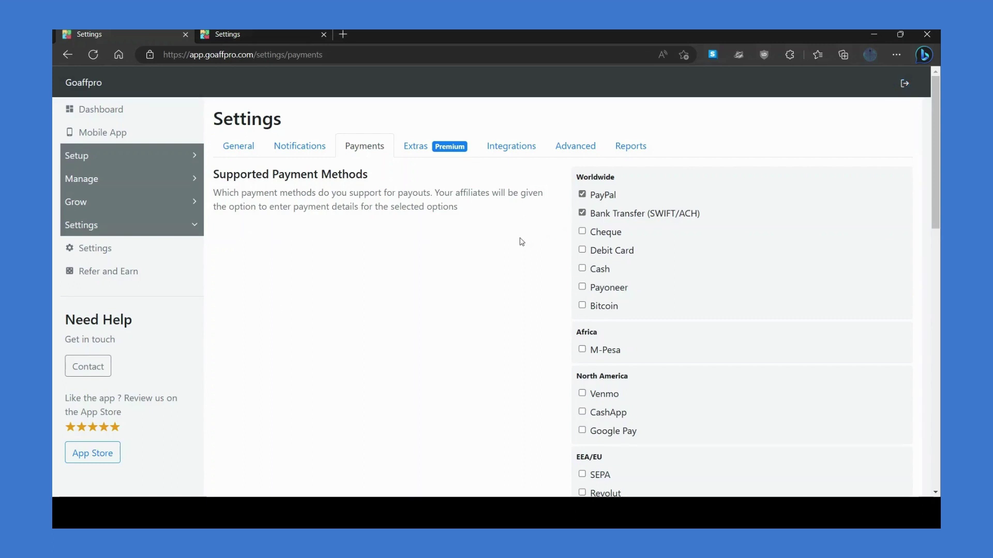
{"action": "left_click", "coordinate": [243, 34]}
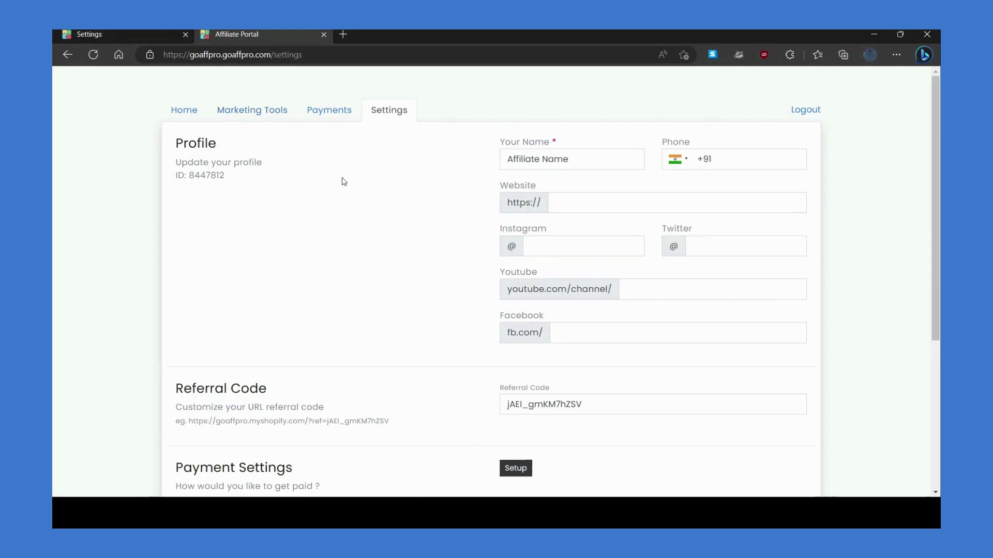
In the affiliate portal's Payment Settings setup, choose PayPal as the payment mode.
{"action": "scroll", "coordinate": [344, 182], "scroll_direction": "down", "scroll_amount": 2}
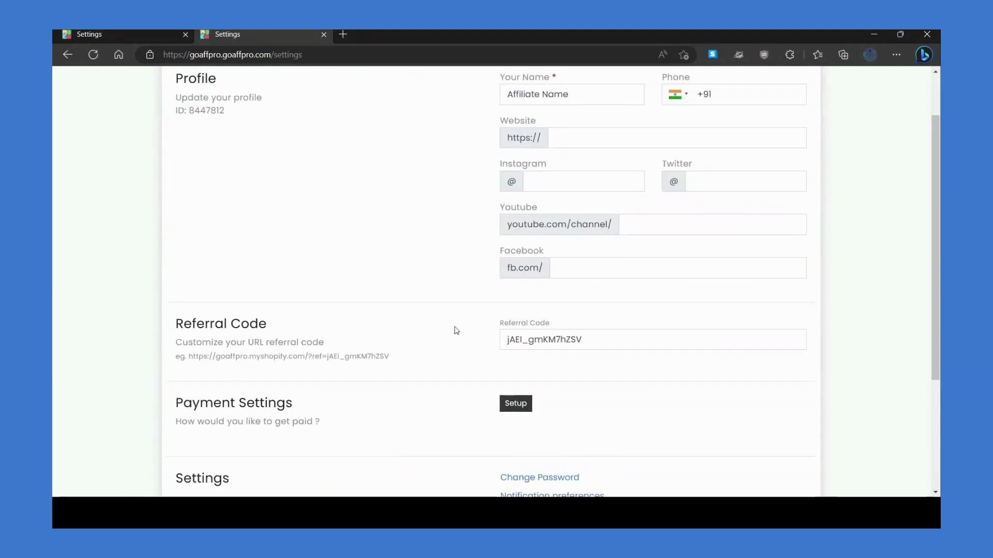
{"action": "left_click", "coordinate": [507, 401]}
{"action": "left_click", "coordinate": [502, 128]}
{"action": "key", "text": "Down"}
{"action": "key", "text": "Down"}
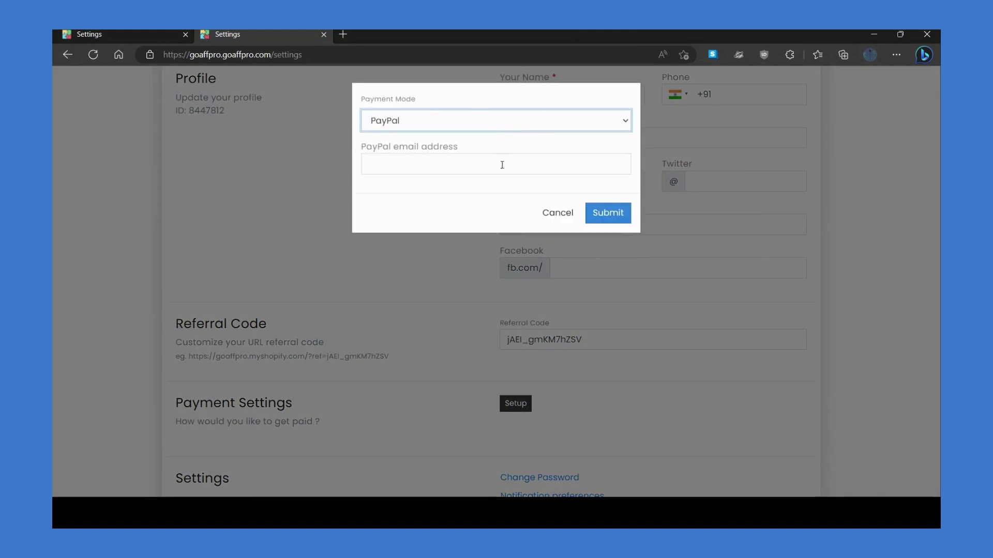
{"action": "left_click", "coordinate": [152, 35]}
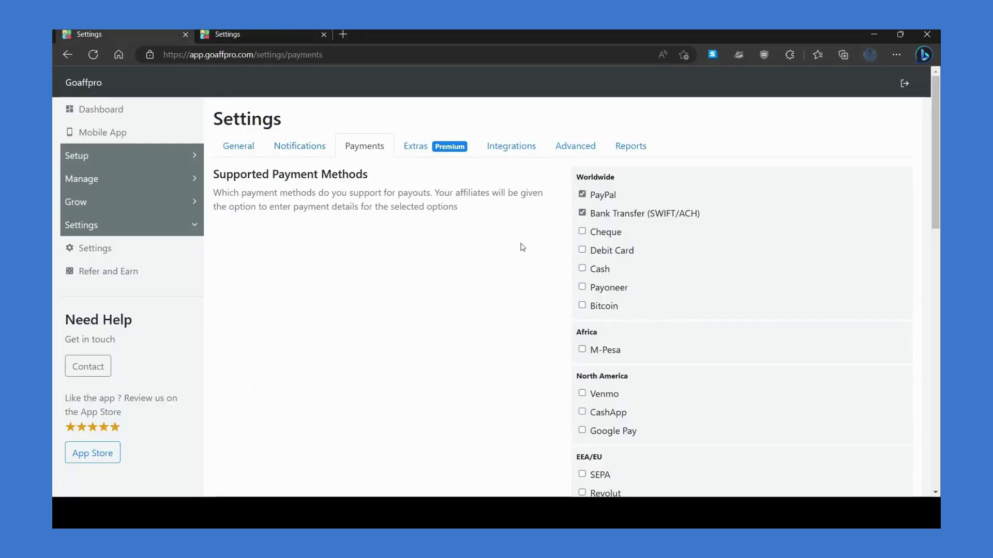
{"action": "scroll", "coordinate": [533, 251], "scroll_direction": "down", "scroll_amount": 8}
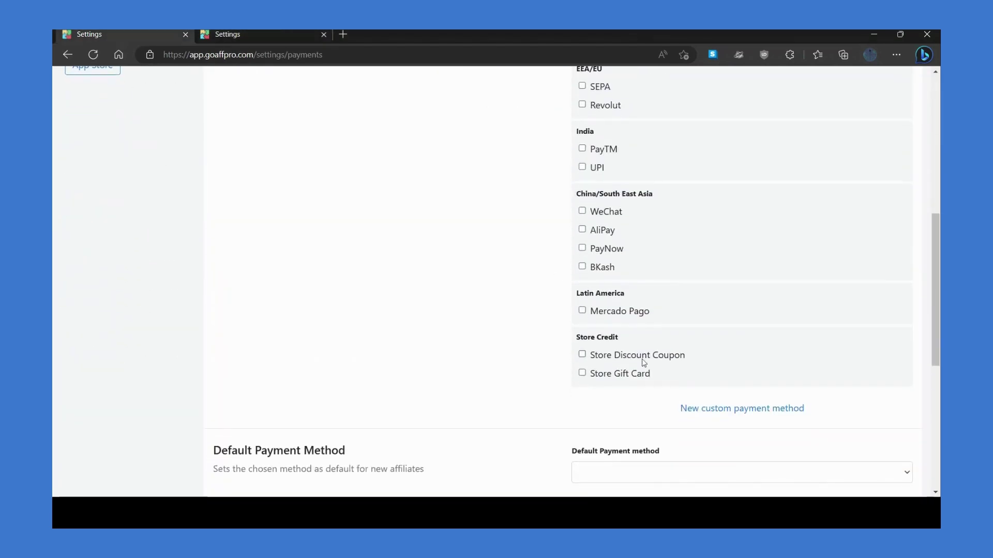
{"action": "left_click", "coordinate": [724, 409]}
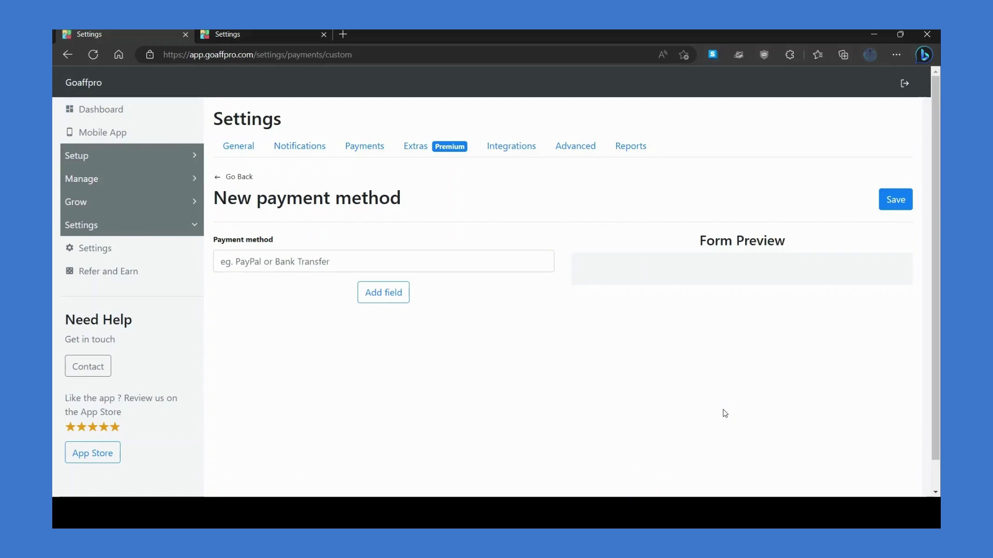
{"action": "left_click", "coordinate": [405, 292]}
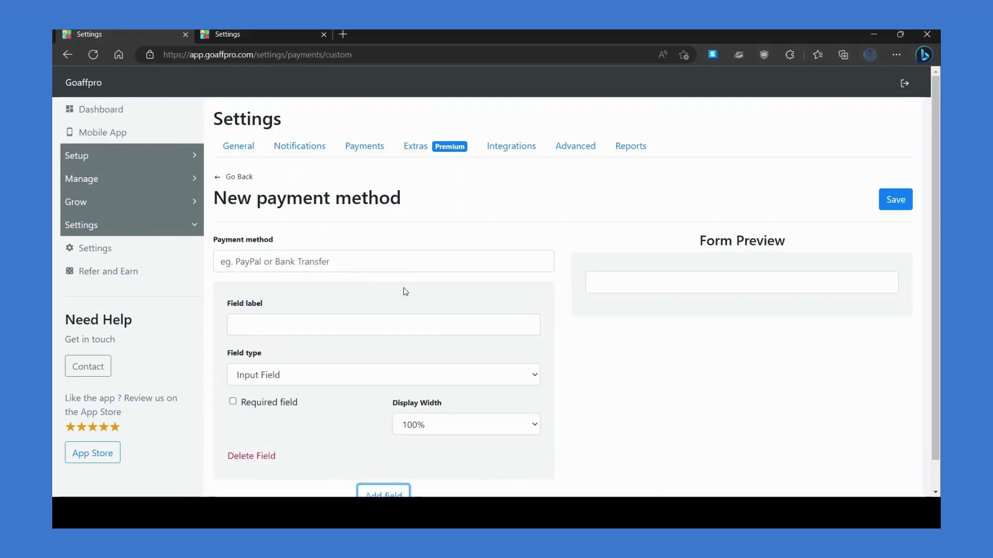
{"action": "scroll", "coordinate": [405, 290], "scroll_direction": "down", "scroll_amount": 1}
{"action": "left_click", "coordinate": [228, 146]}
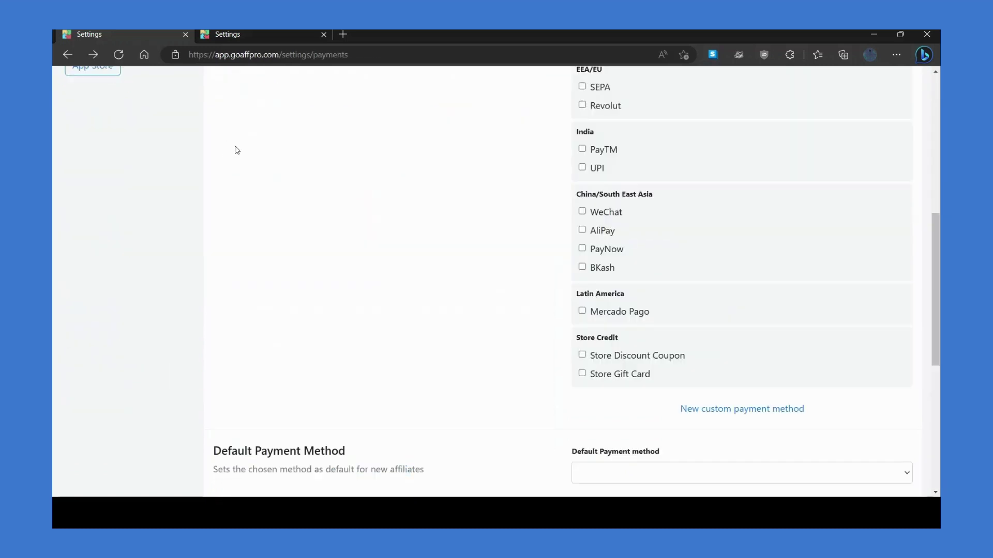
{"action": "scroll", "coordinate": [532, 227], "scroll_direction": "up", "scroll_amount": 4}
{"action": "scroll", "coordinate": [531, 228], "scroll_direction": "up", "scroll_amount": 3}
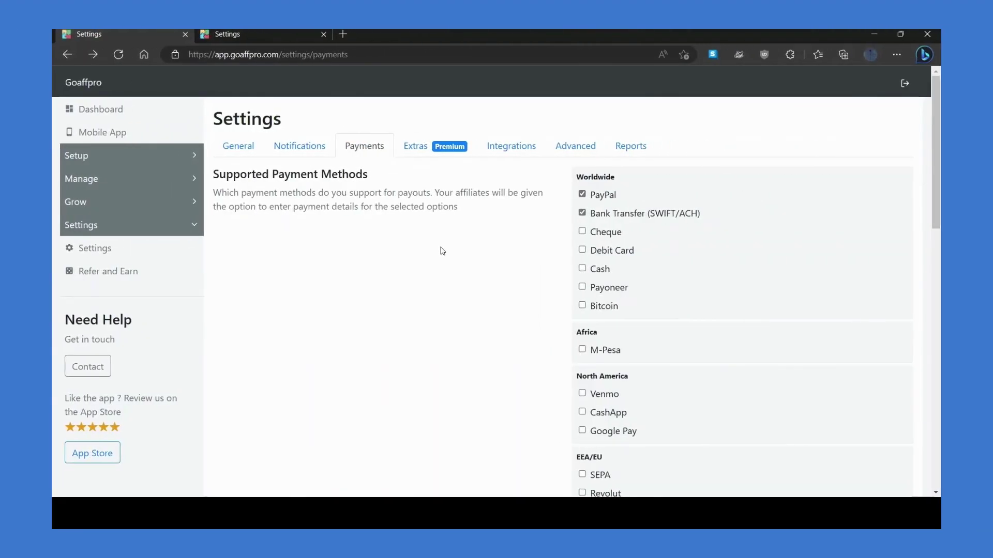
Make PayPal the default payment method for new affiliates.
{"action": "scroll", "coordinate": [443, 251], "scroll_direction": "down", "scroll_amount": 15}
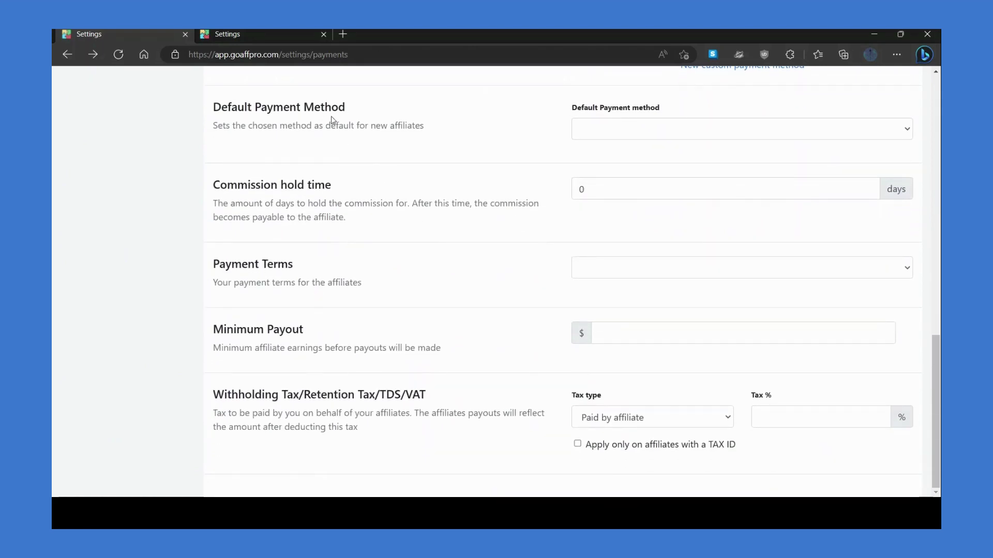
{"action": "left_click", "coordinate": [590, 137]}
{"action": "key", "text": "Down"}
{"action": "key", "text": "Down"}
{"action": "key", "text": "Down"}
{"action": "key", "text": "Down"}
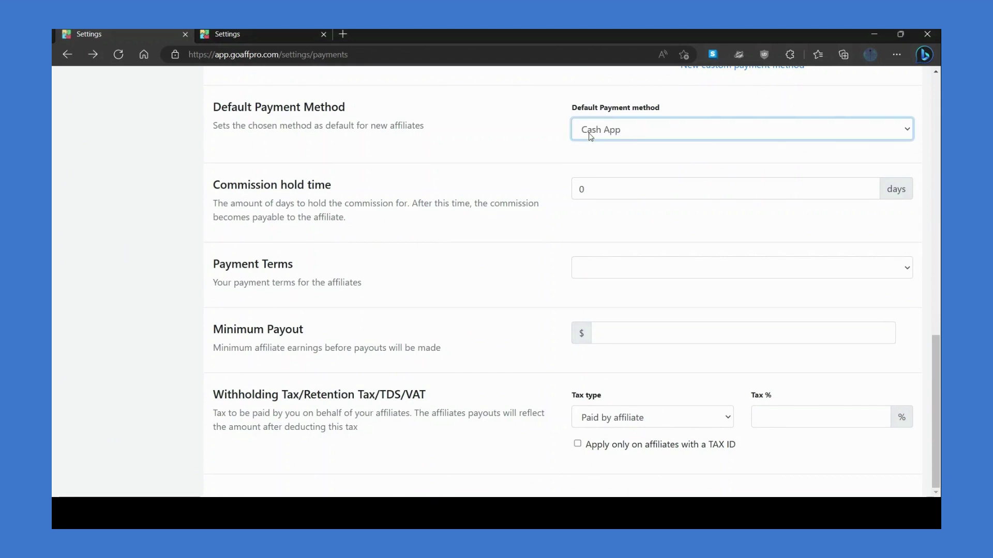
{"action": "key", "text": "Down"}
{"action": "key", "text": "Down"}
{"action": "left_click", "coordinate": [537, 157]}
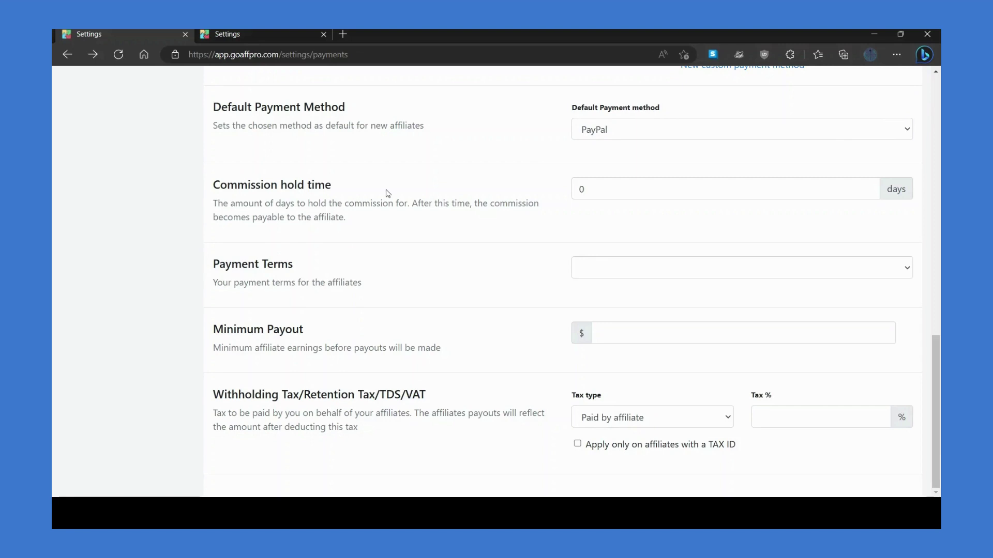
Change the commission hold time from 0 to 30 days and save.
{"action": "left_click", "coordinate": [593, 188]}
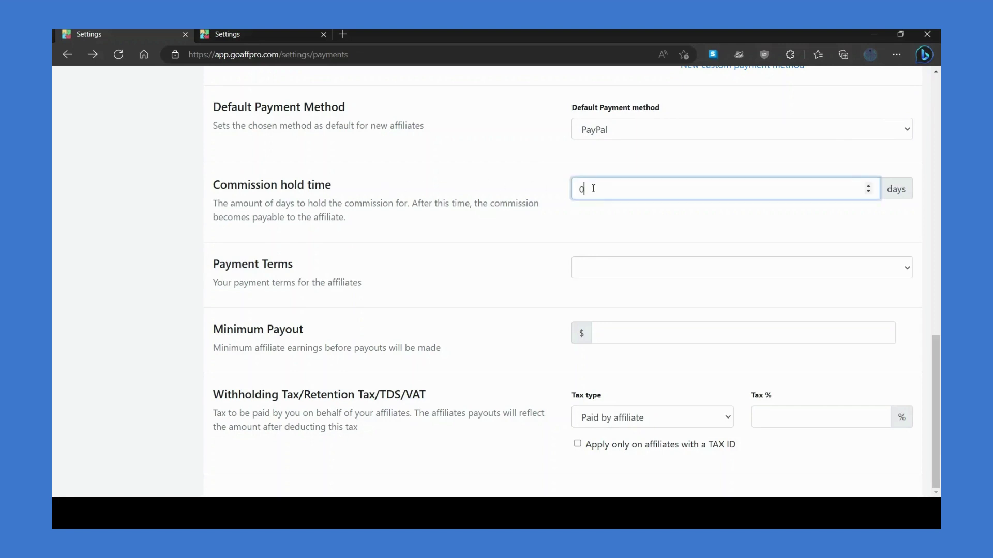
{"action": "key", "text": "BackSpace"}
{"action": "type", "text": "30"}
{"action": "left_click", "coordinate": [588, 217]}
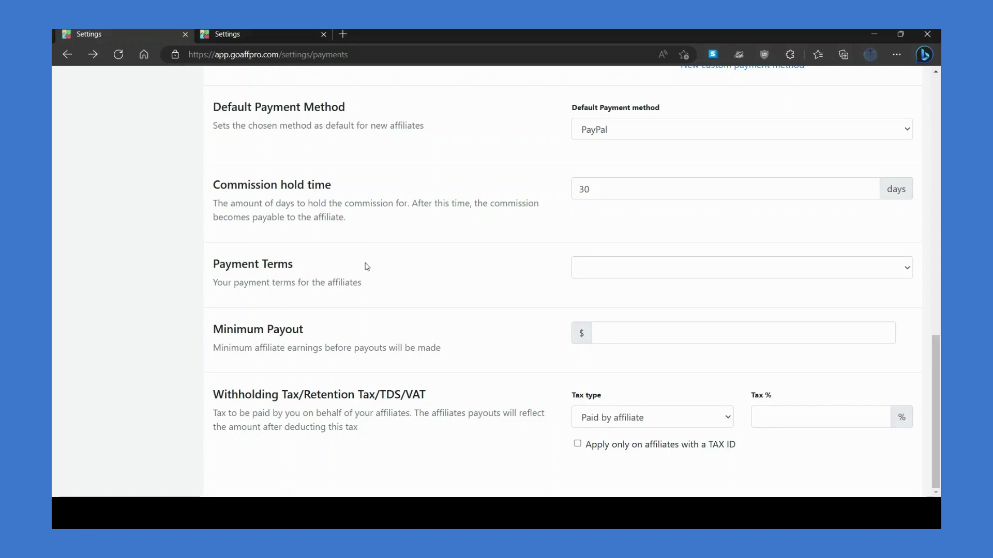
Set the payment terms to Net 30 and save.
{"action": "left_click", "coordinate": [583, 269]}
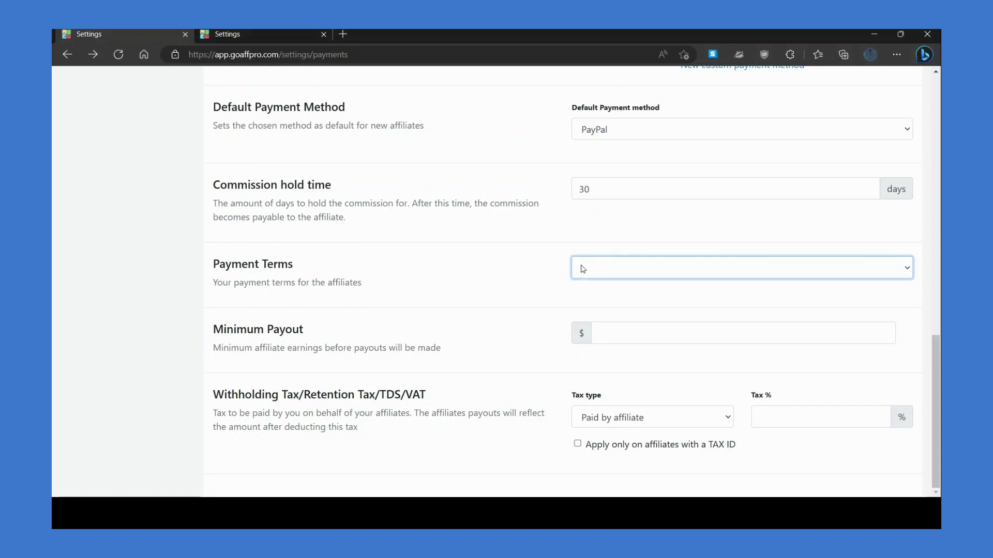
{"action": "key", "text": "Down"}
{"action": "key", "text": "Down"}
{"action": "key", "text": "Down"}
{"action": "left_click", "coordinate": [584, 292]}
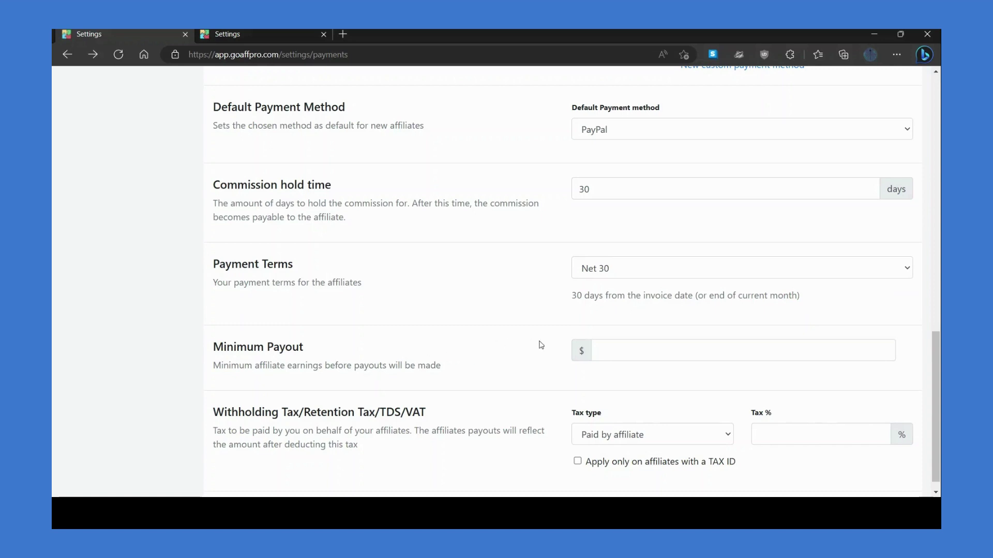
Enter a minimum payout of $10 and submit it.
{"action": "left_click", "coordinate": [621, 350]}
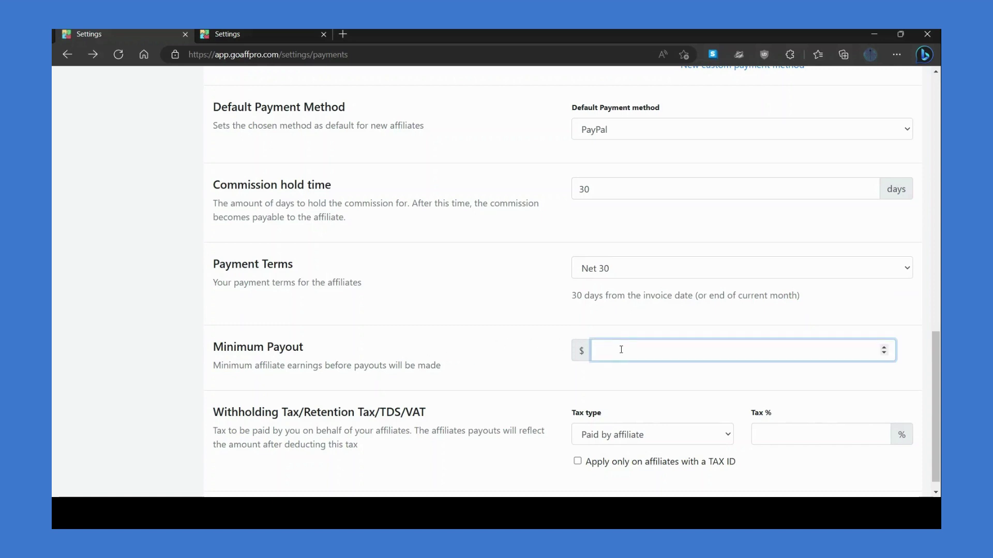
{"action": "type", "text": "10"}
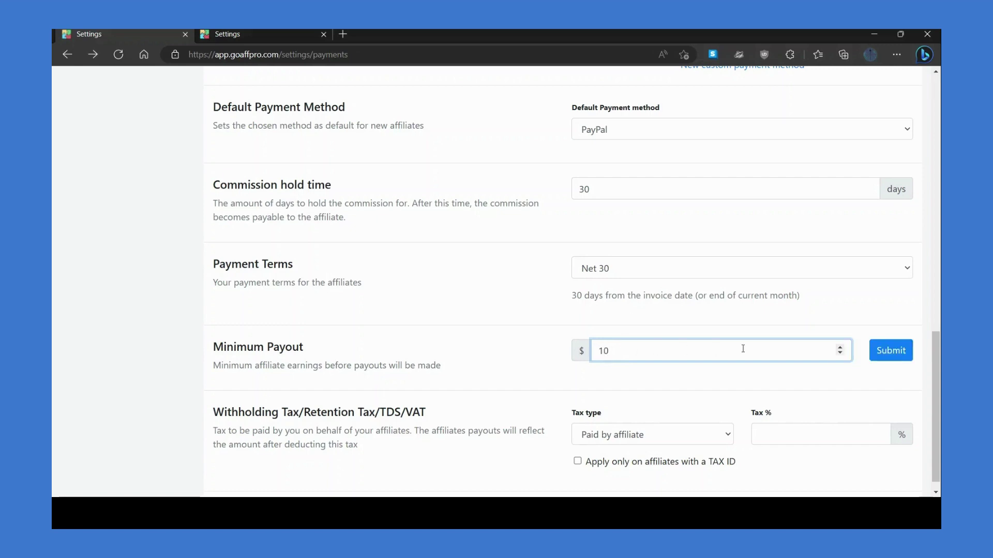
{"action": "left_click", "coordinate": [880, 355]}
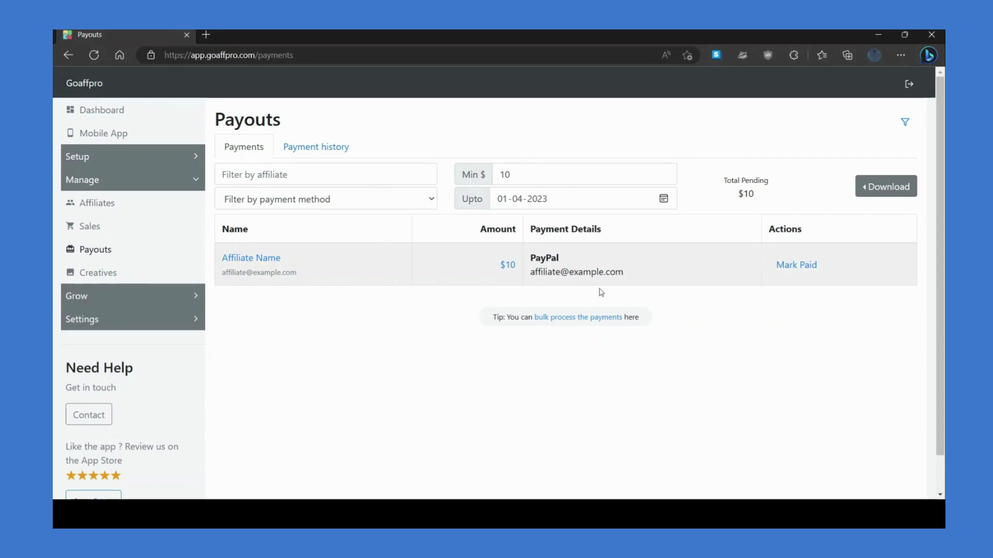
Mark the affiliate's $10 payout as paid, create the payment record, and check Payment history.
{"action": "left_click", "coordinate": [796, 266]}
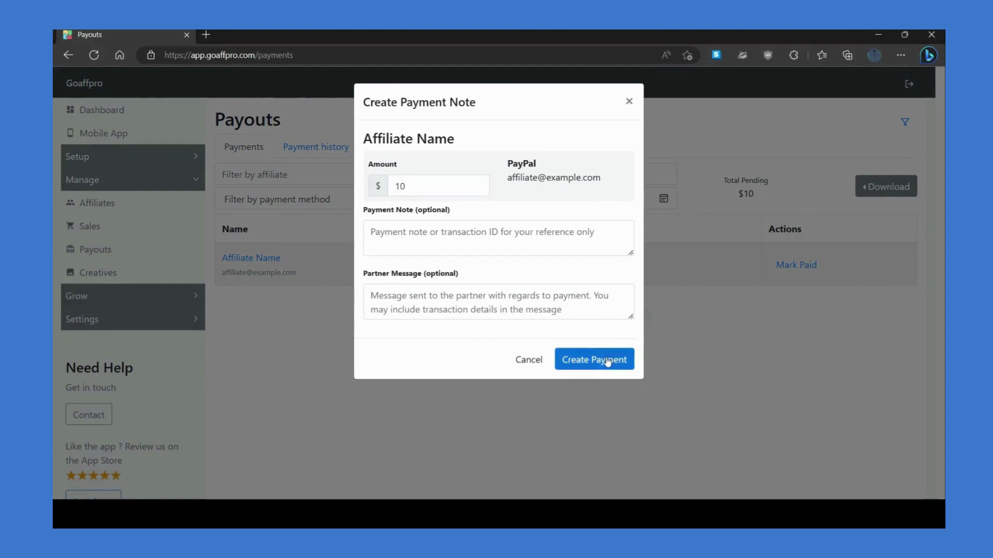
{"action": "left_click", "coordinate": [608, 362]}
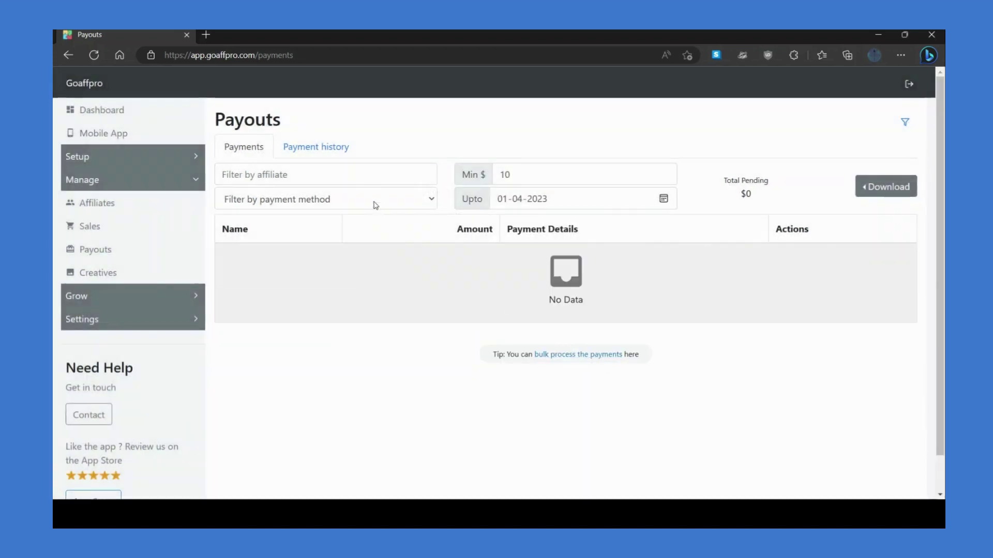
{"action": "left_click", "coordinate": [335, 160]}
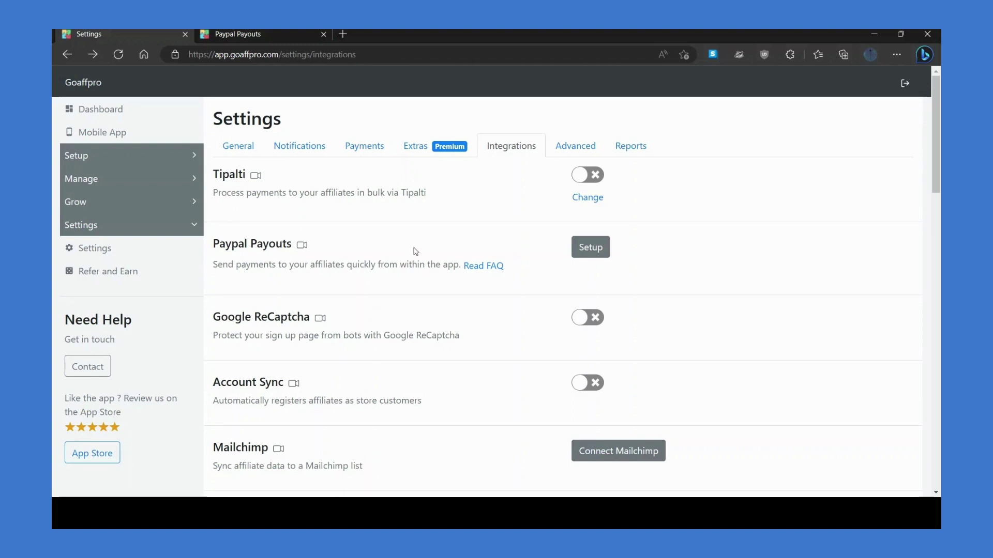
Open the PayPal Payouts integration setup to view its Client ID and Secret form.
{"action": "left_click", "coordinate": [590, 248]}
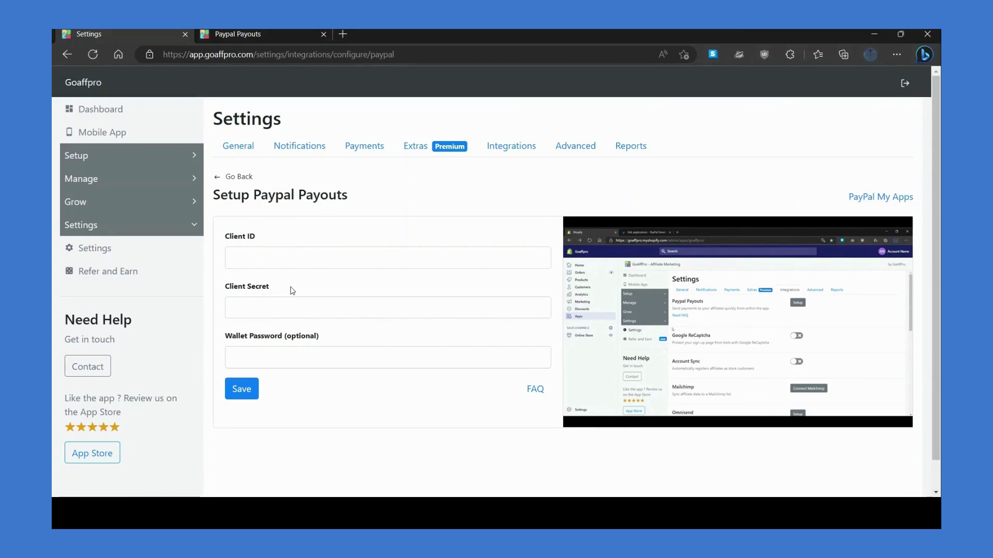
{"action": "mouse_move", "coordinate": [636, 285]}
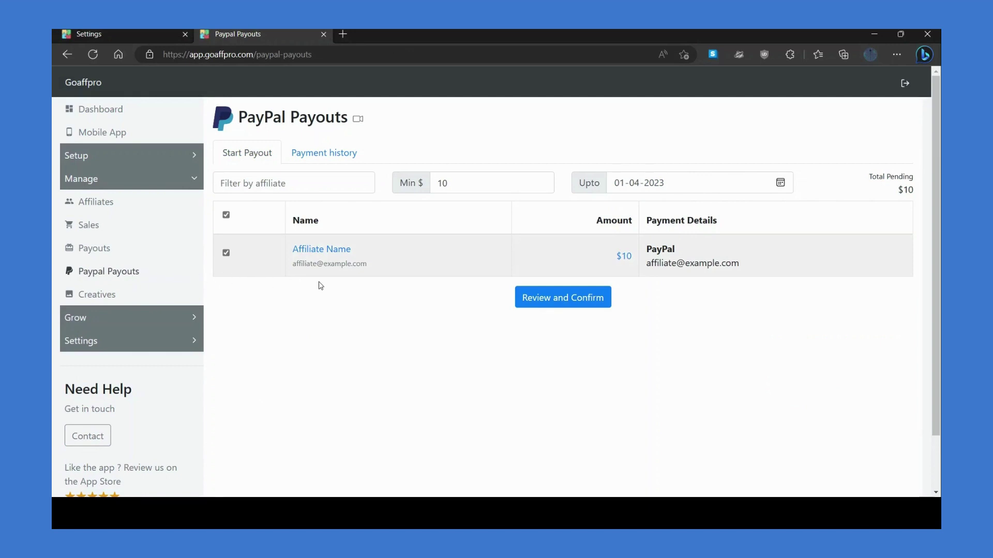
Review the $10 PayPal payout for 1 affiliate and type 'confirm' in the Confirmation field.
{"action": "left_click", "coordinate": [537, 299]}
{"action": "left_click", "coordinate": [451, 278]}
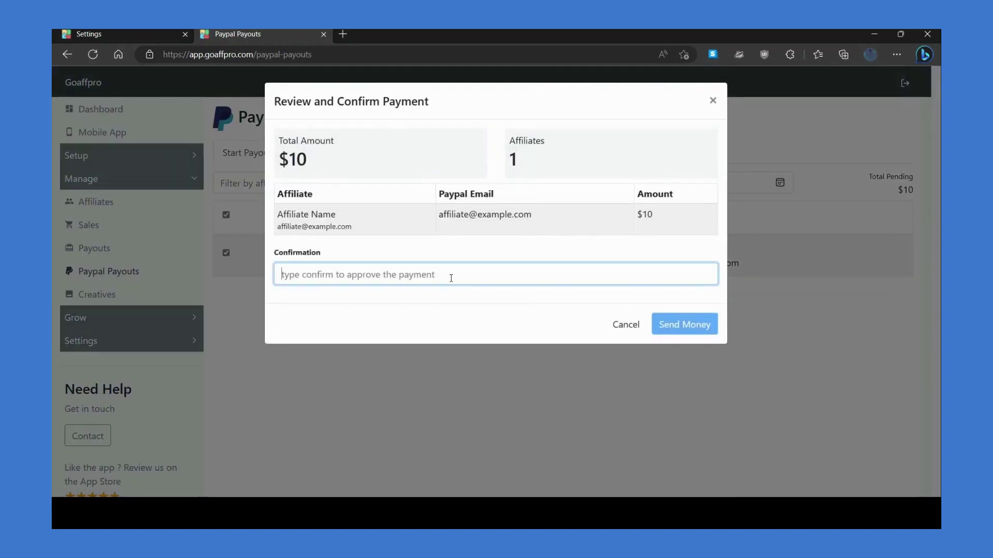
{"action": "type", "text": "conf"}
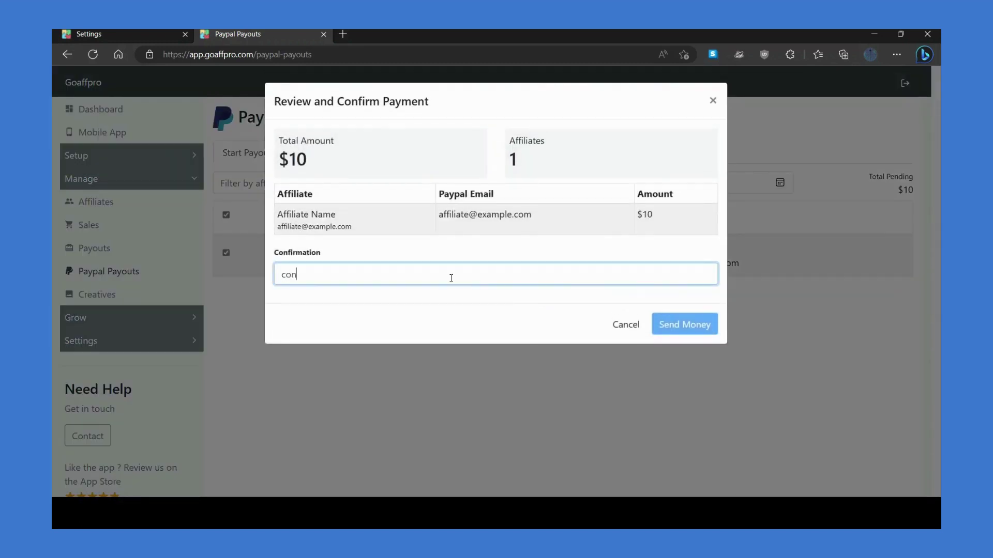
{"action": "type", "text": "irm"}
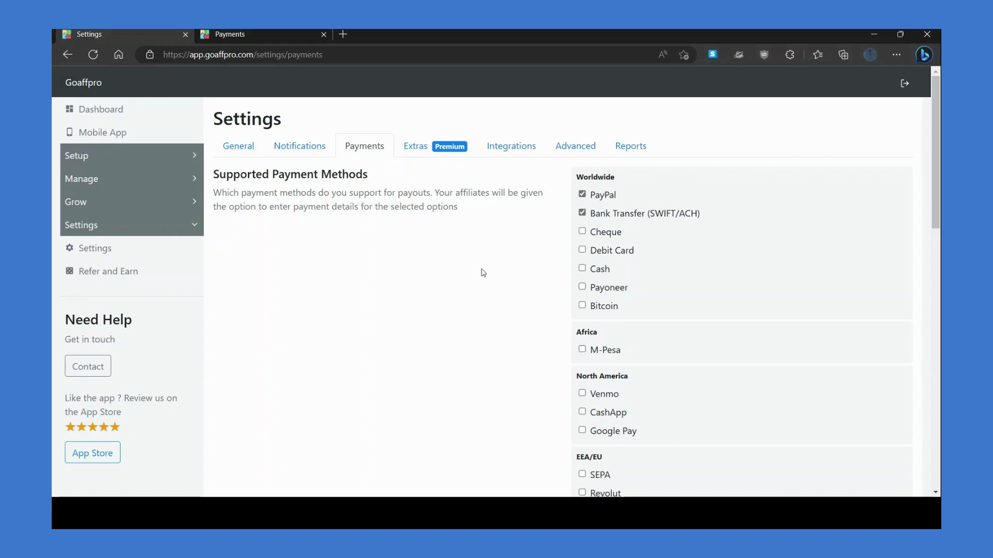
Enable Store Discount Coupon under Store Credit, then view the pending payouts list.
{"action": "scroll", "coordinate": [481, 272], "scroll_direction": "down", "scroll_amount": 9}
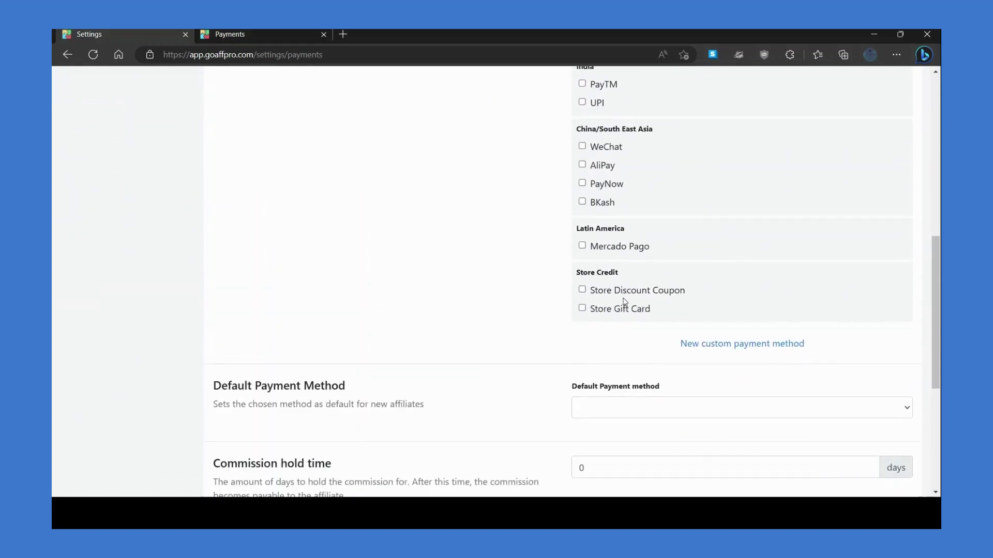
{"action": "left_click", "coordinate": [583, 291]}
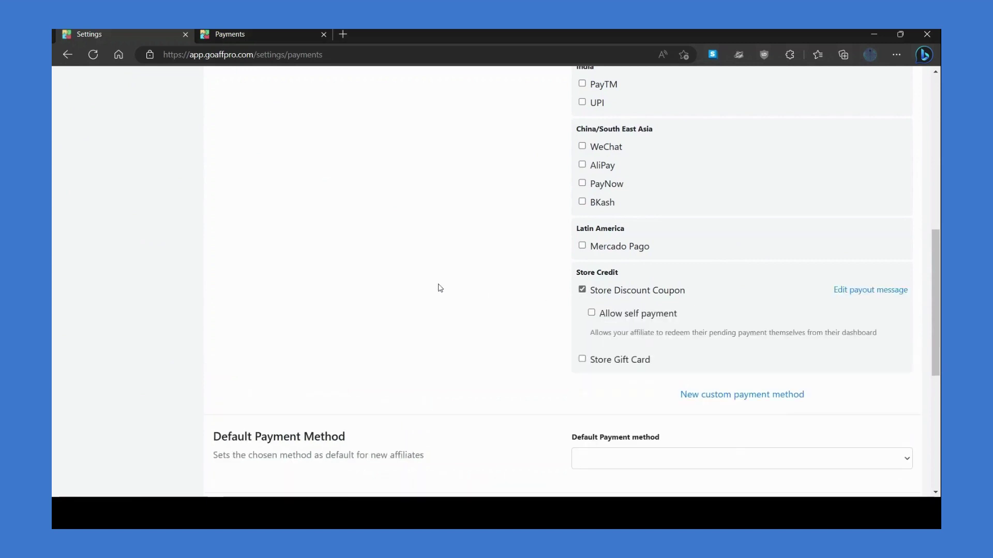
{"action": "scroll", "coordinate": [435, 288], "scroll_direction": "up", "scroll_amount": 10}
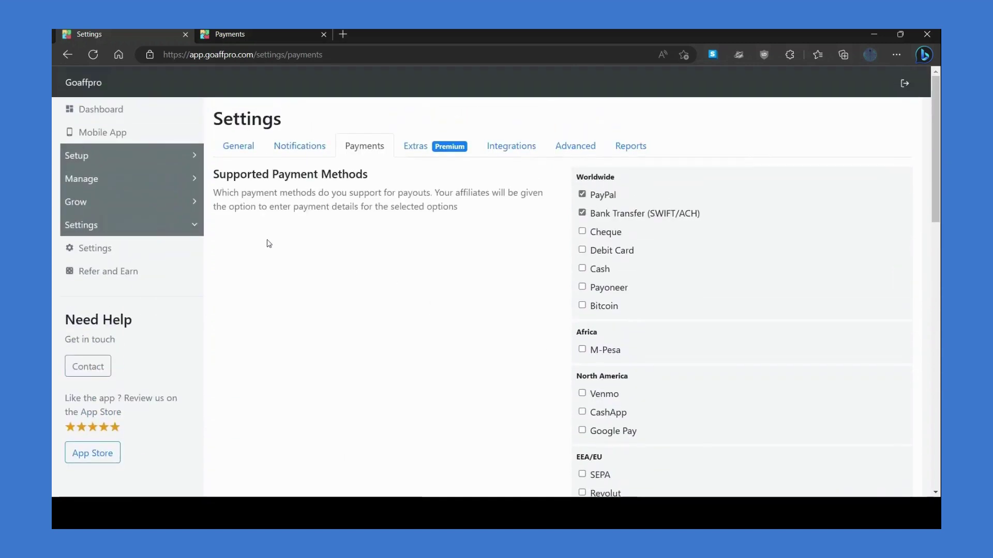
{"action": "left_click", "coordinate": [171, 179]}
{"action": "left_click", "coordinate": [170, 249]}
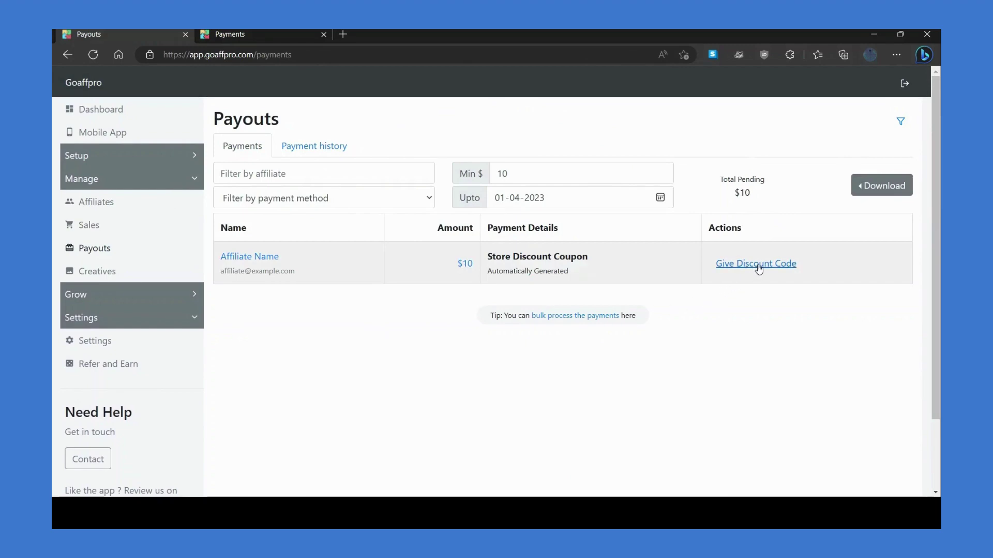
Turn on Allow self payment for Store Discount Coupon, then check the affiliate portal's Payments page.
{"action": "left_click", "coordinate": [199, 346]}
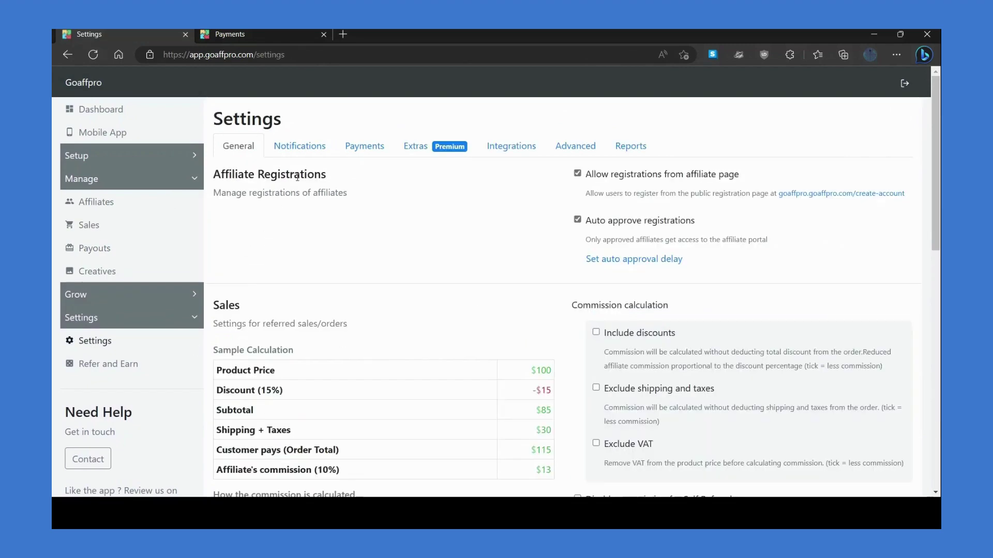
{"action": "left_click", "coordinate": [350, 152]}
{"action": "scroll", "coordinate": [481, 326], "scroll_direction": "down", "scroll_amount": 7}
{"action": "scroll", "coordinate": [482, 326], "scroll_direction": "down", "scroll_amount": 5}
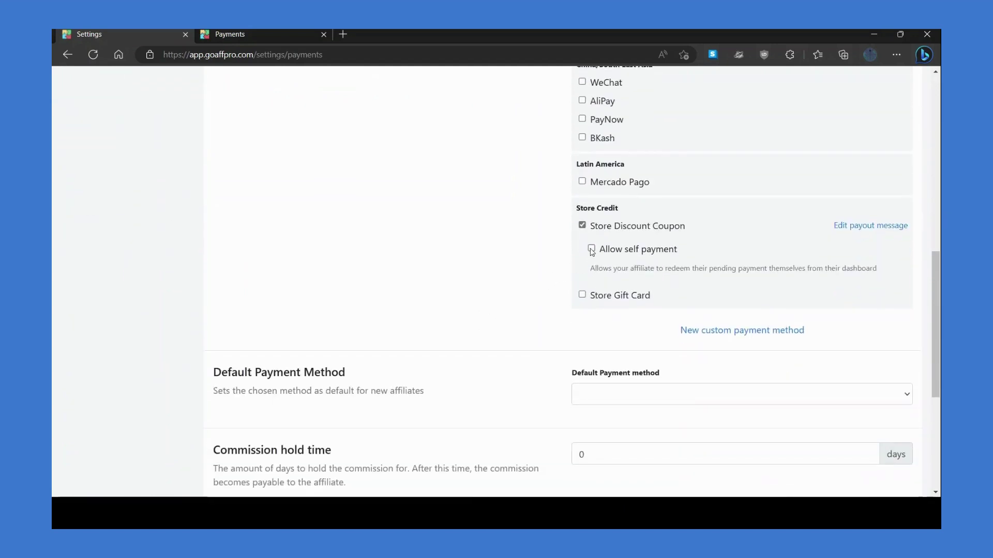
{"action": "left_click", "coordinate": [591, 249]}
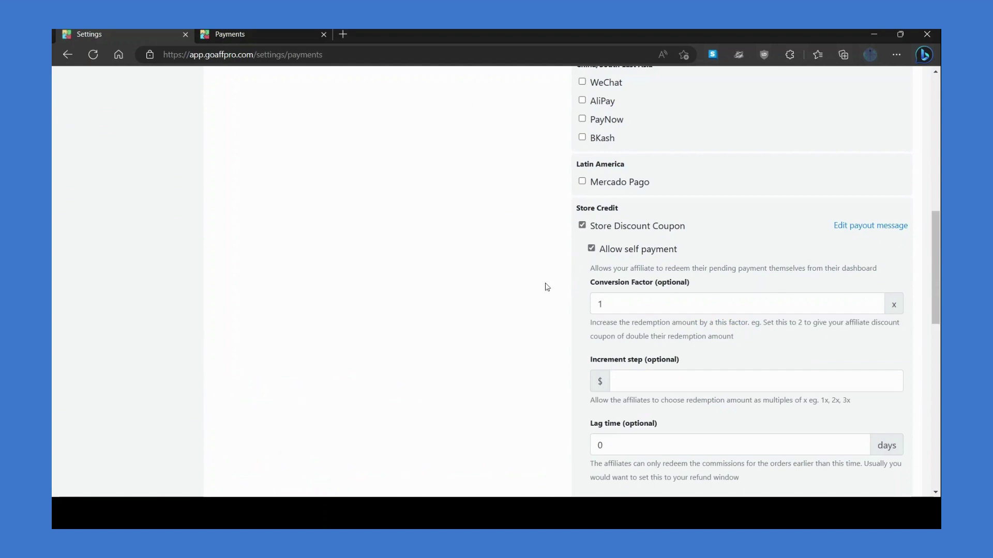
{"action": "left_click", "coordinate": [240, 31]}
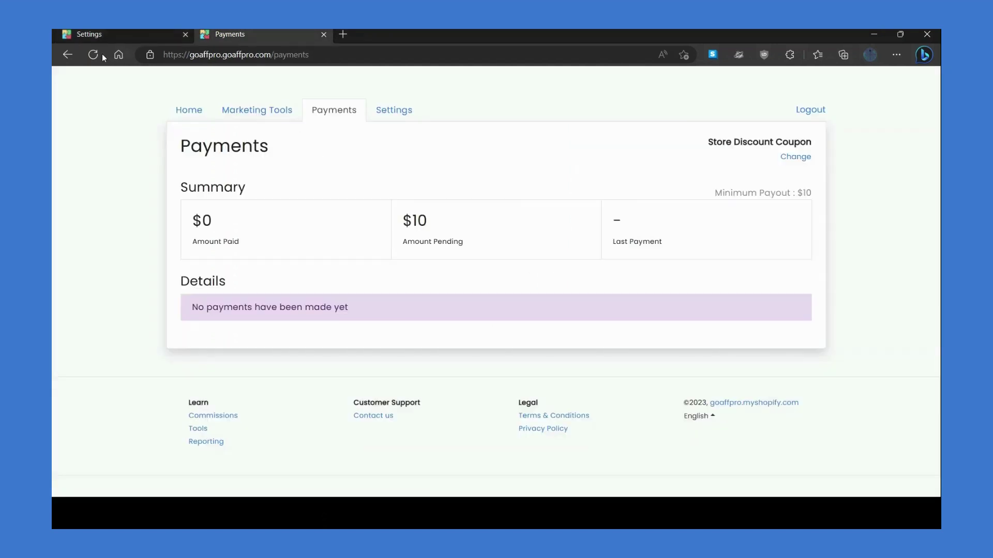